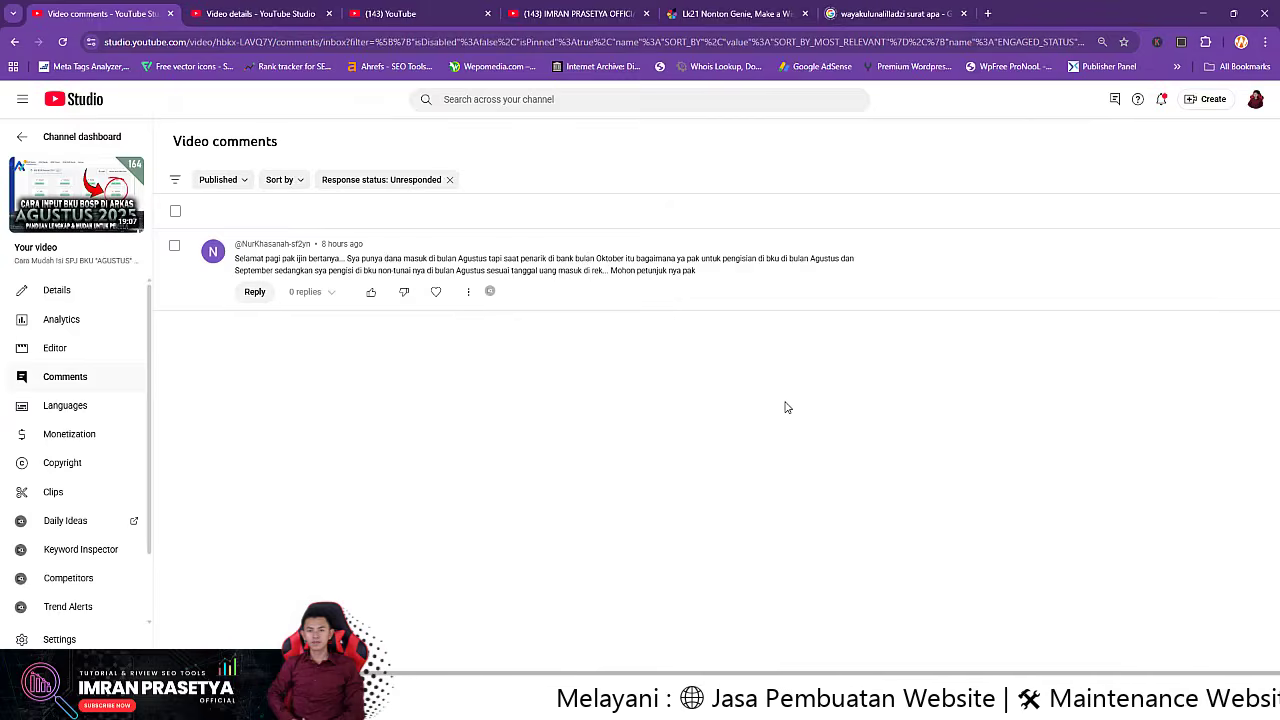
- Leave the video comments for the channel dashboard and view the channel's public YouTube page
{"action": "left_click", "coordinate": [20, 140]}
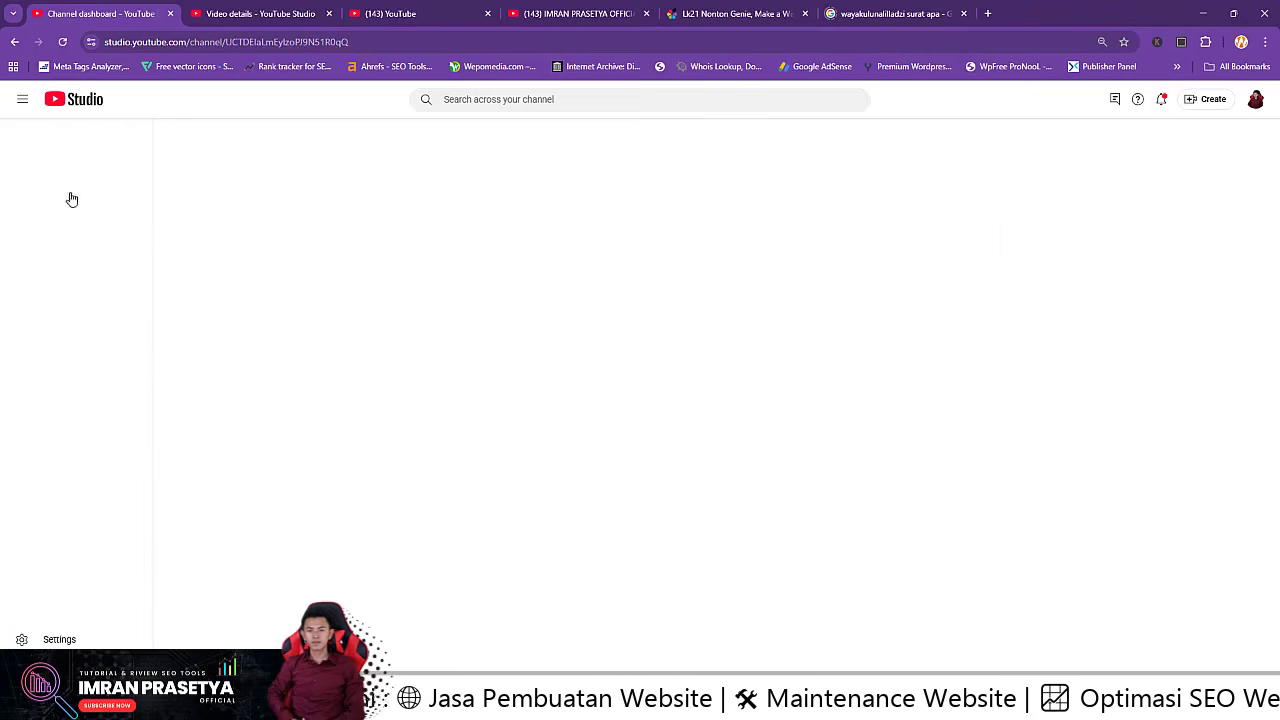
{"action": "left_click", "coordinate": [74, 165]}
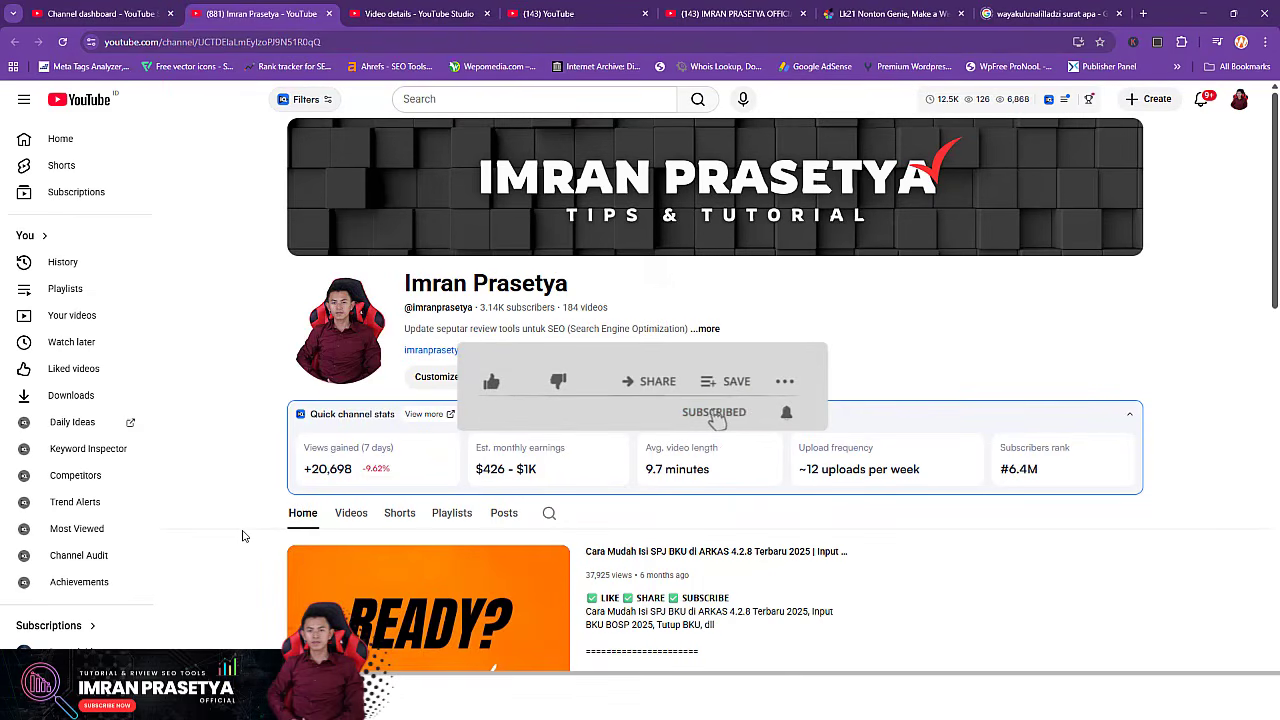
{"action": "left_click", "coordinate": [93, 5]}
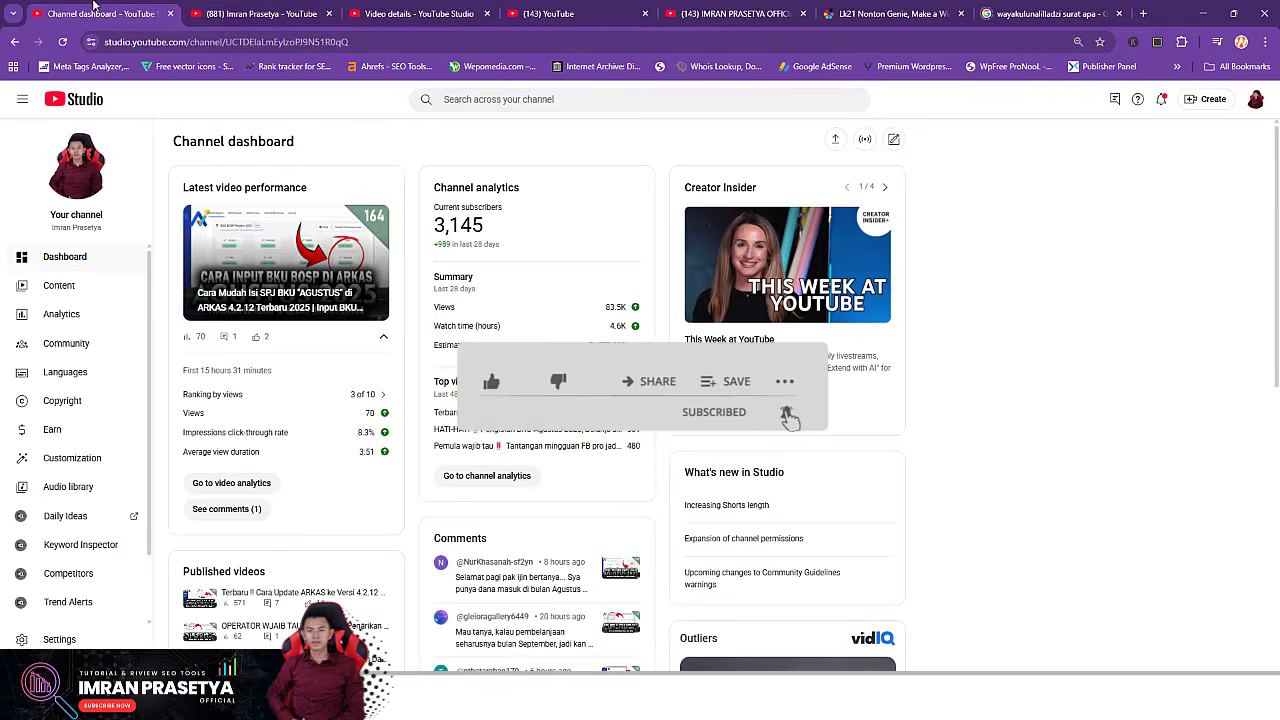
{"action": "left_click", "coordinate": [240, 5]}
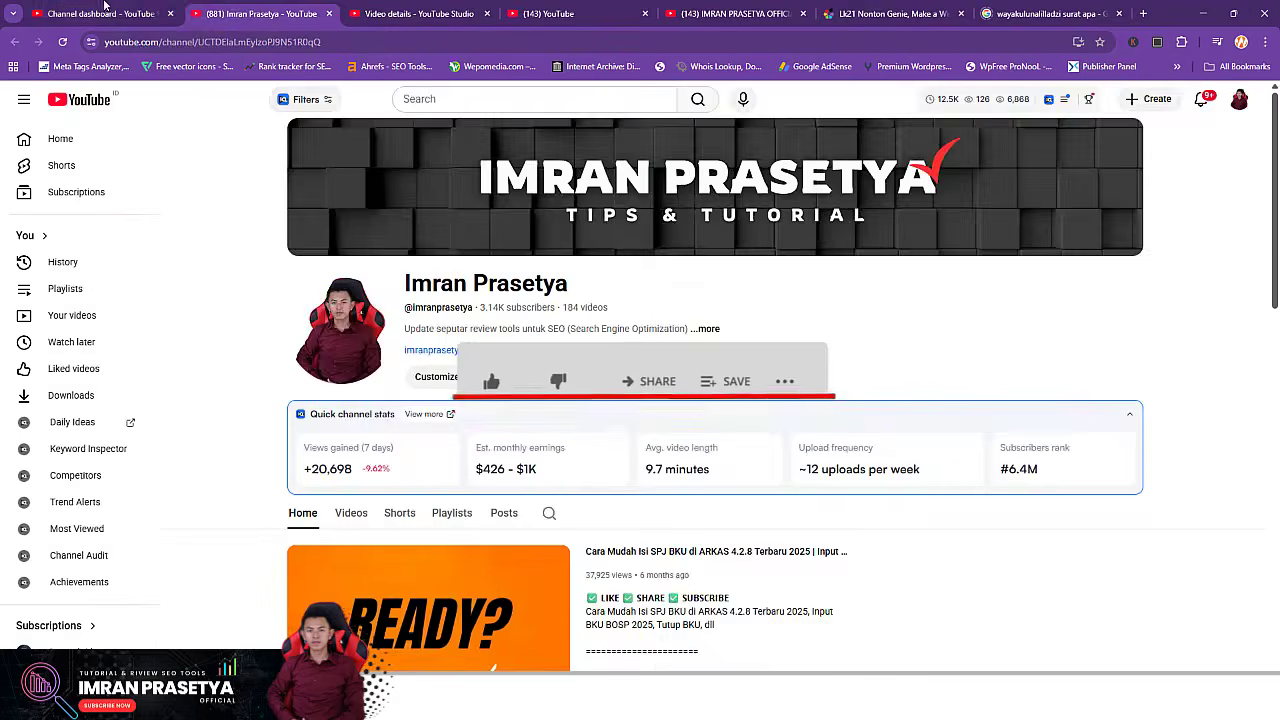
- Open the channel's unanswered comments and read the first one, about August funds withdrawn in October, on its video page
{"action": "left_click", "coordinate": [105, 8]}
{"action": "left_click", "coordinate": [65, 345]}
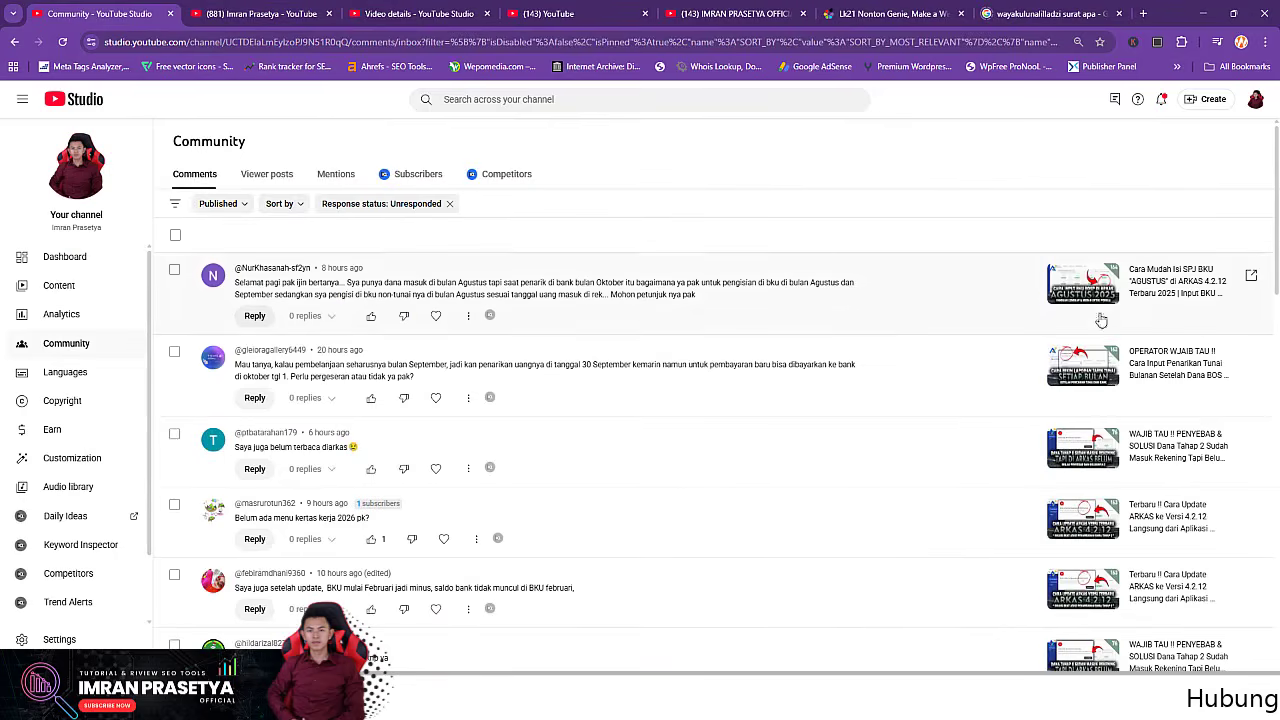
{"action": "left_click", "coordinate": [1250, 277]}
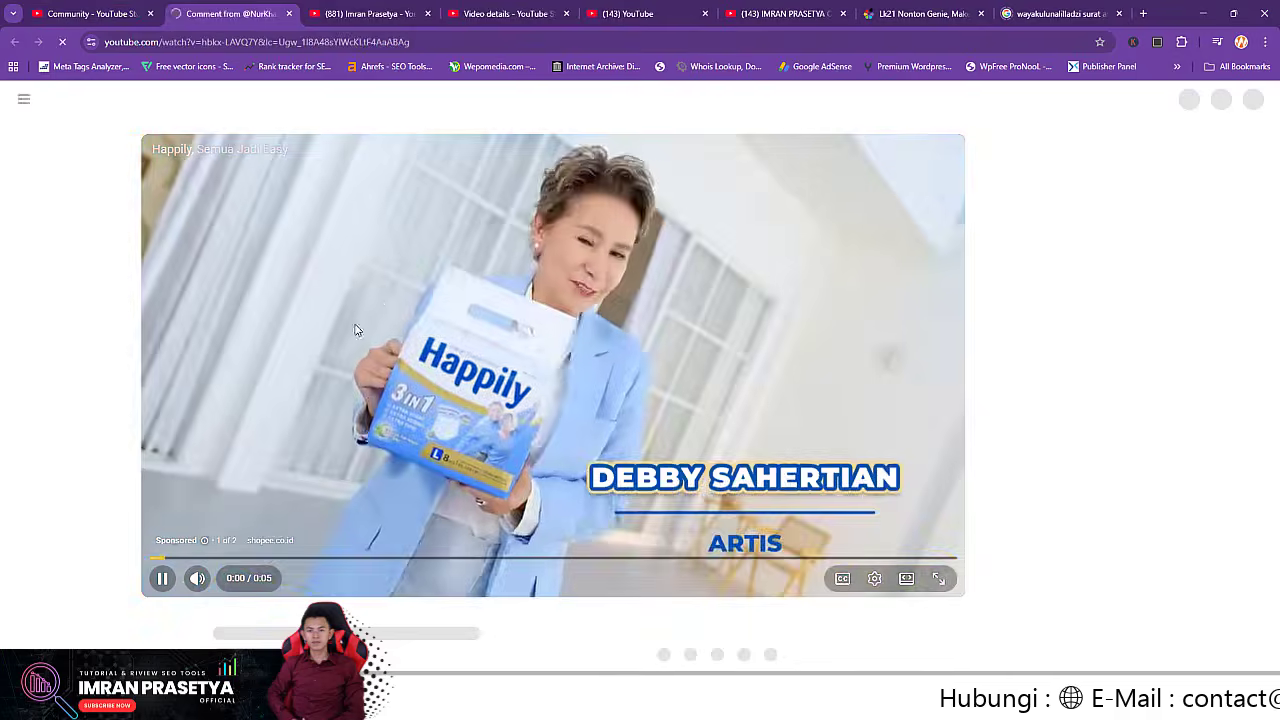
{"action": "left_click", "coordinate": [326, 403]}
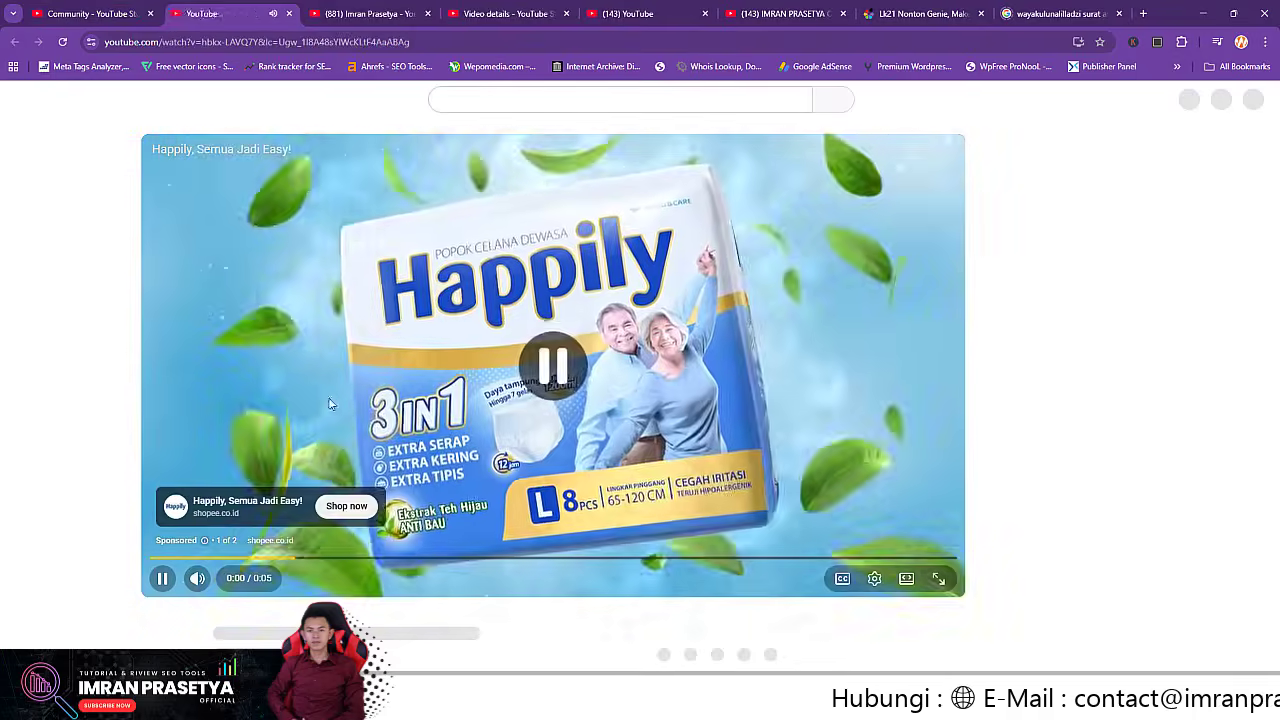
{"action": "scroll", "coordinate": [370, 447], "scroll_direction": "down", "scroll_amount": 3}
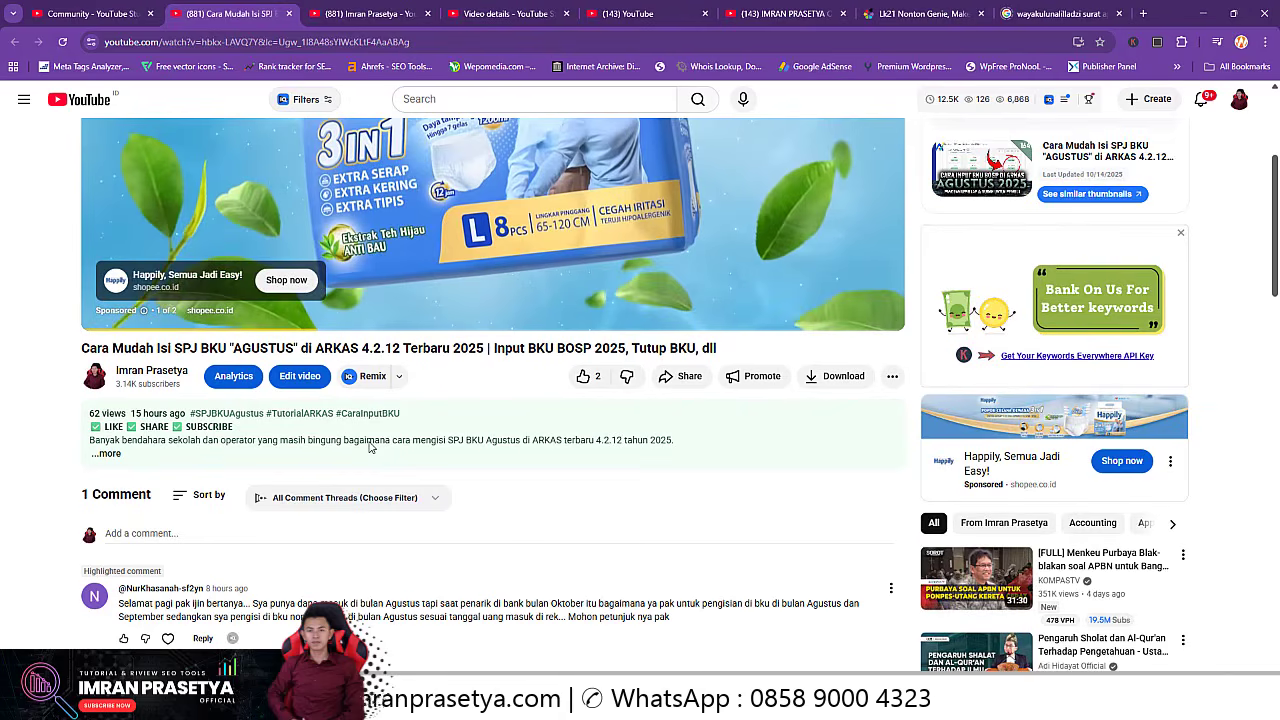
{"action": "scroll", "coordinate": [370, 494], "scroll_direction": "down", "scroll_amount": 1}
{"action": "scroll", "coordinate": [370, 494], "scroll_direction": "down", "scroll_amount": 2}
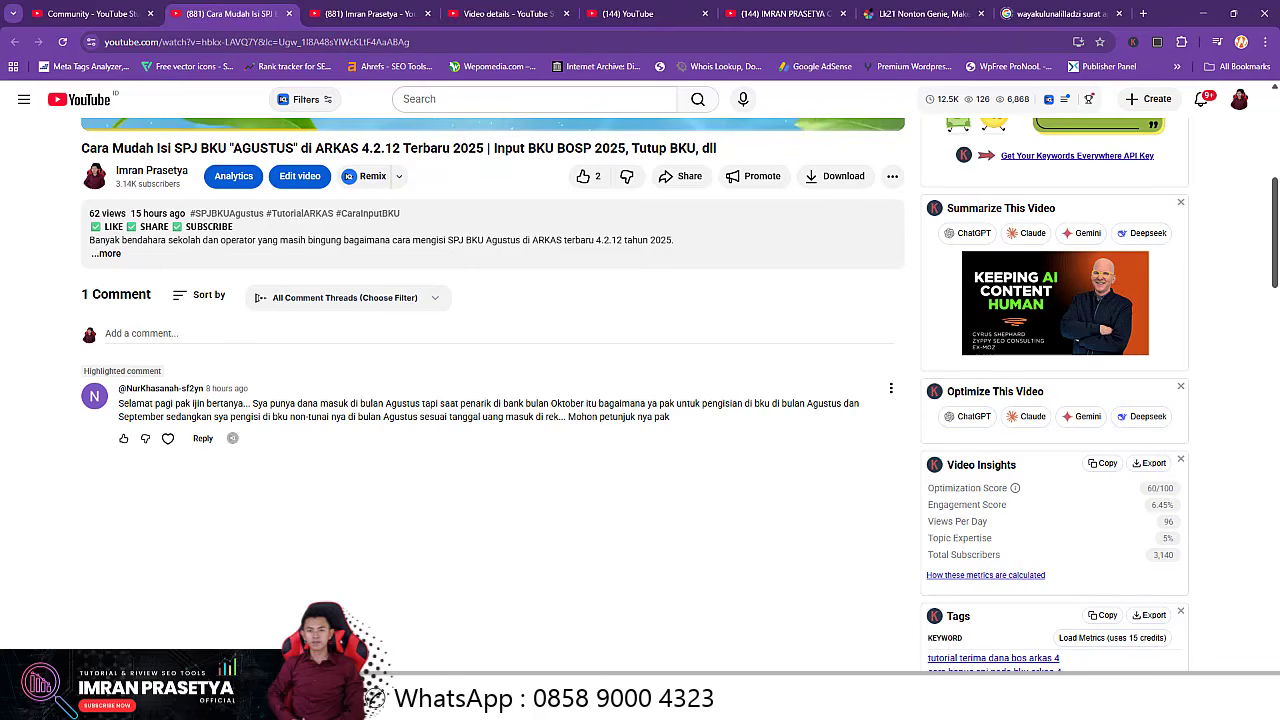
- Switch to ARKAS, open the Agustus BKU for BOSP Reguler 2025 and highlight the fund receipt entry
{"action": "left_click", "coordinate": [875, 702]}
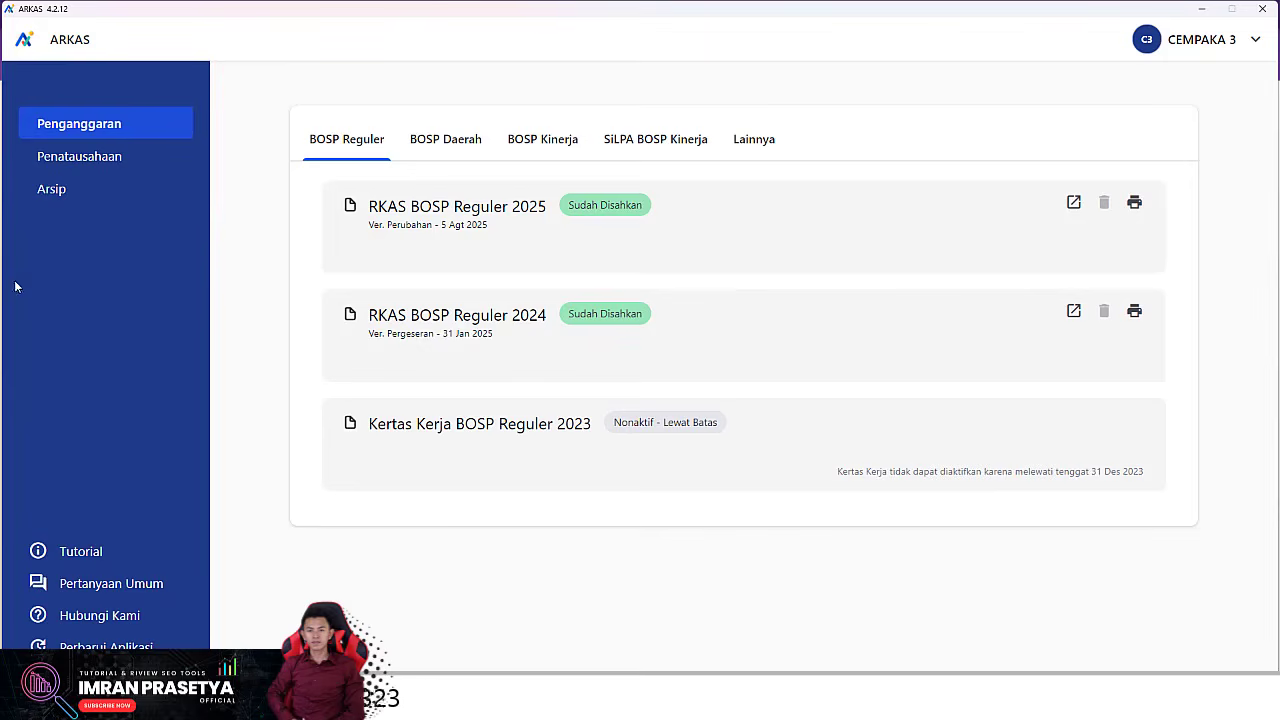
{"action": "left_click", "coordinate": [95, 158]}
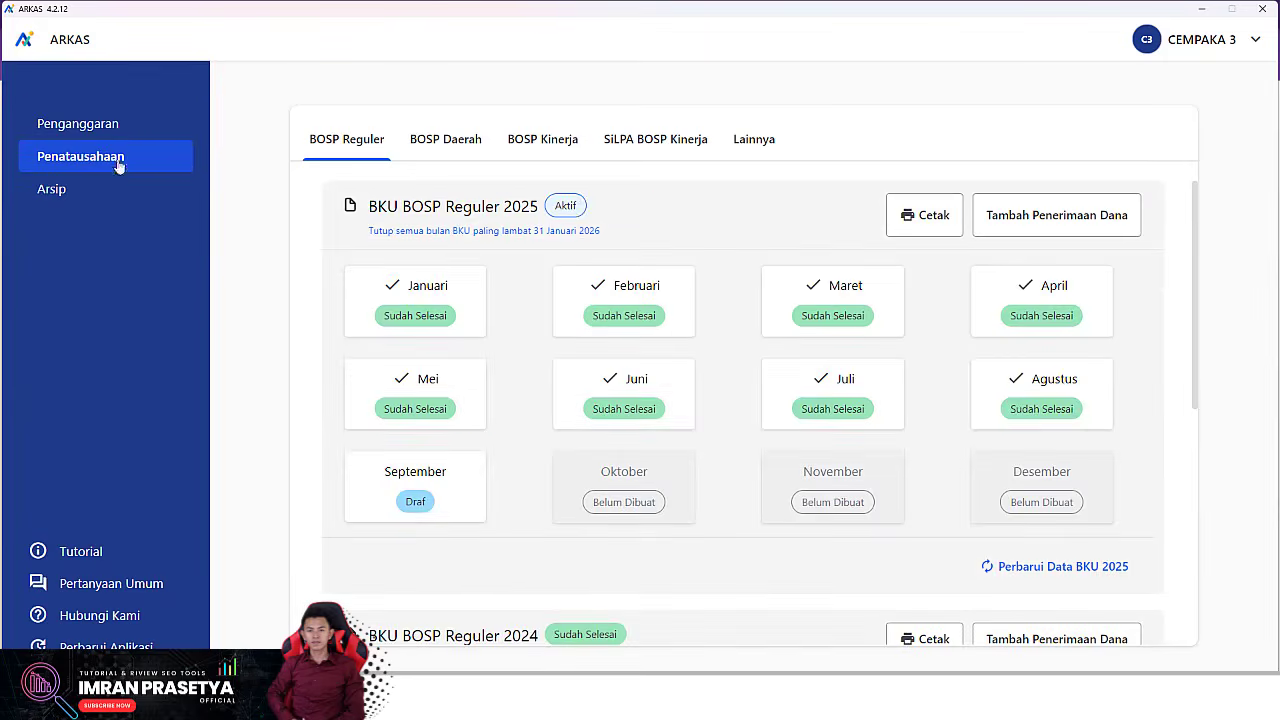
{"action": "left_click", "coordinate": [1069, 389]}
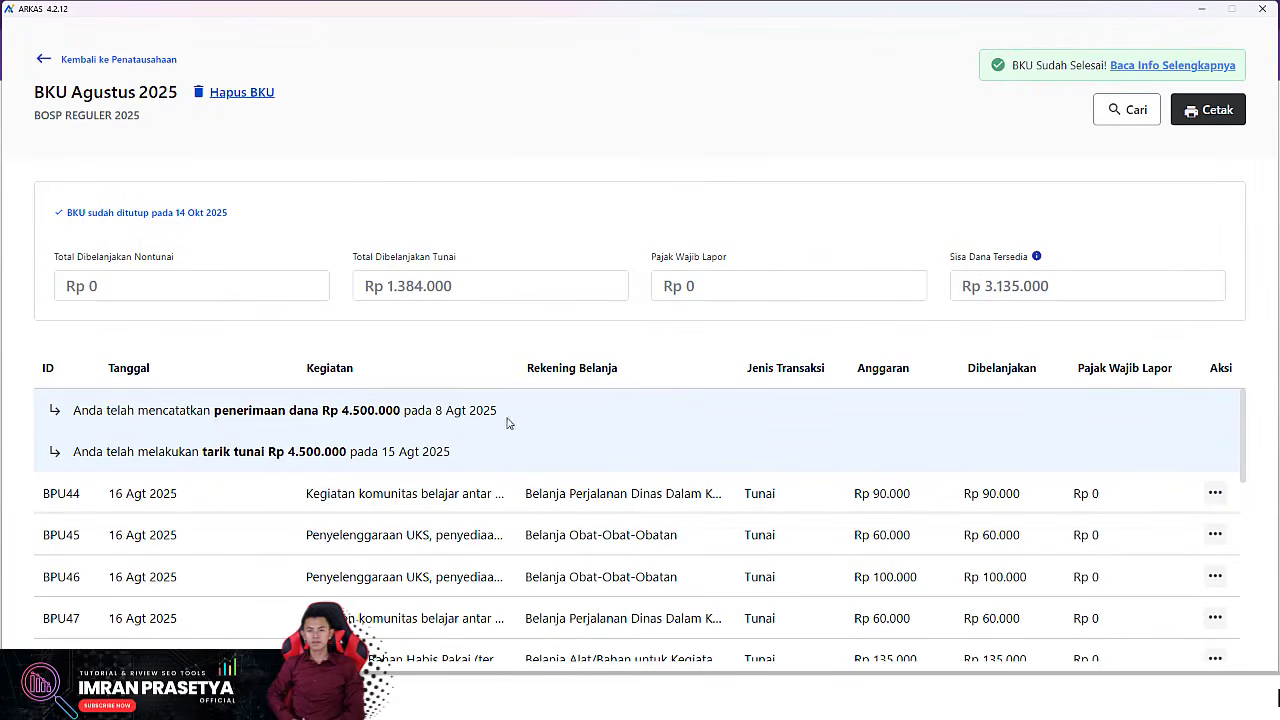
{"action": "left_click_drag", "start_coordinate": [381, 410], "coordinate": [80, 411]}
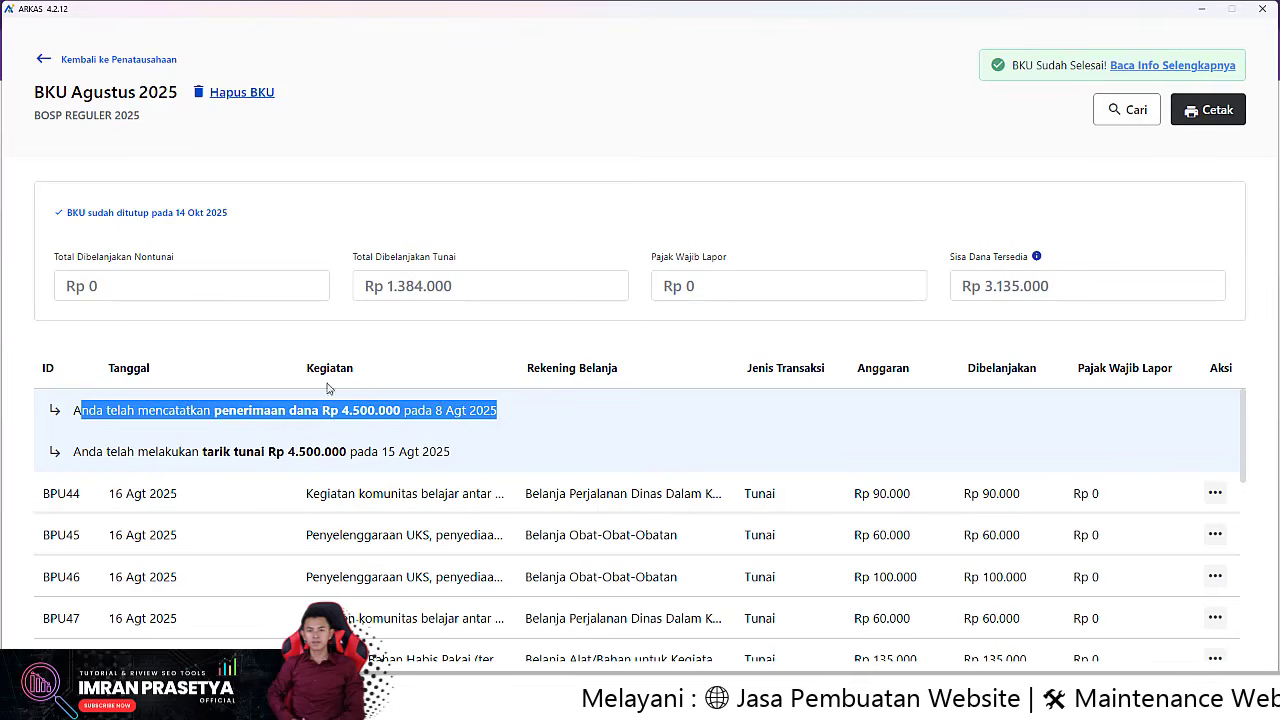
- Return to the monthly BKU overview, reopen the Agustus BKU and highlight the date of the fund receipt
{"action": "left_click", "coordinate": [44, 60]}
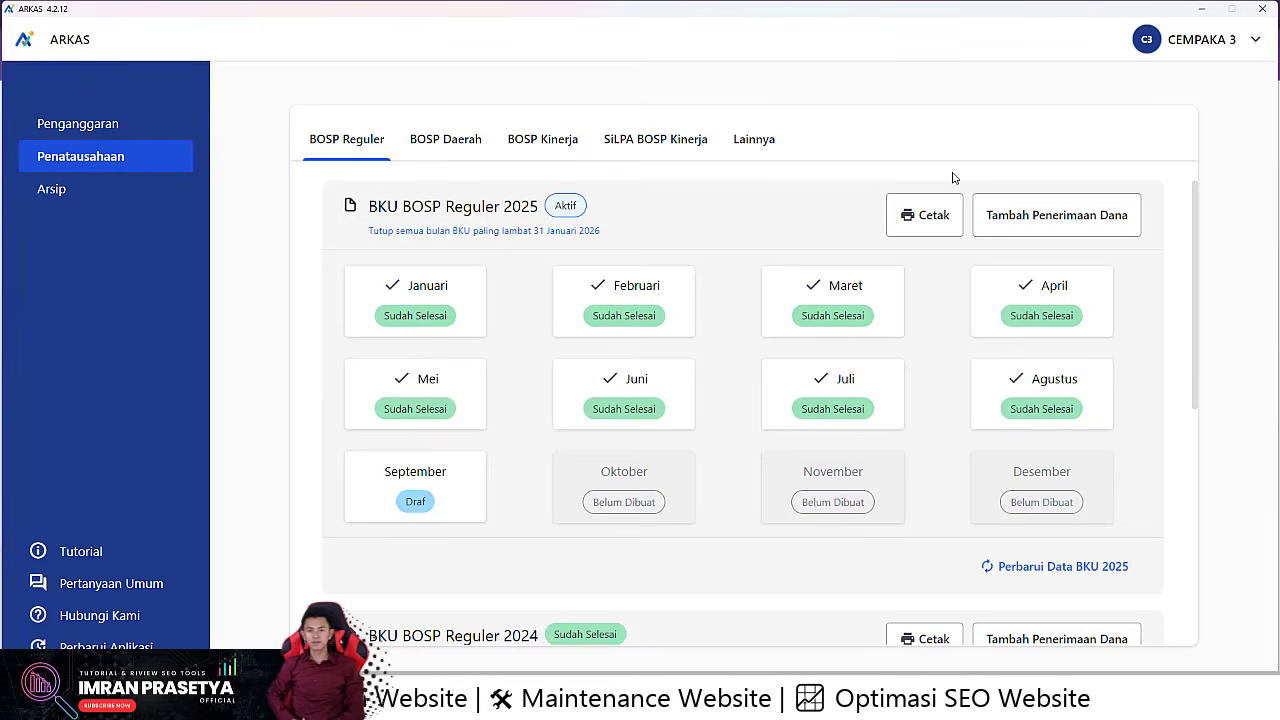
{"action": "left_click", "coordinate": [1050, 400]}
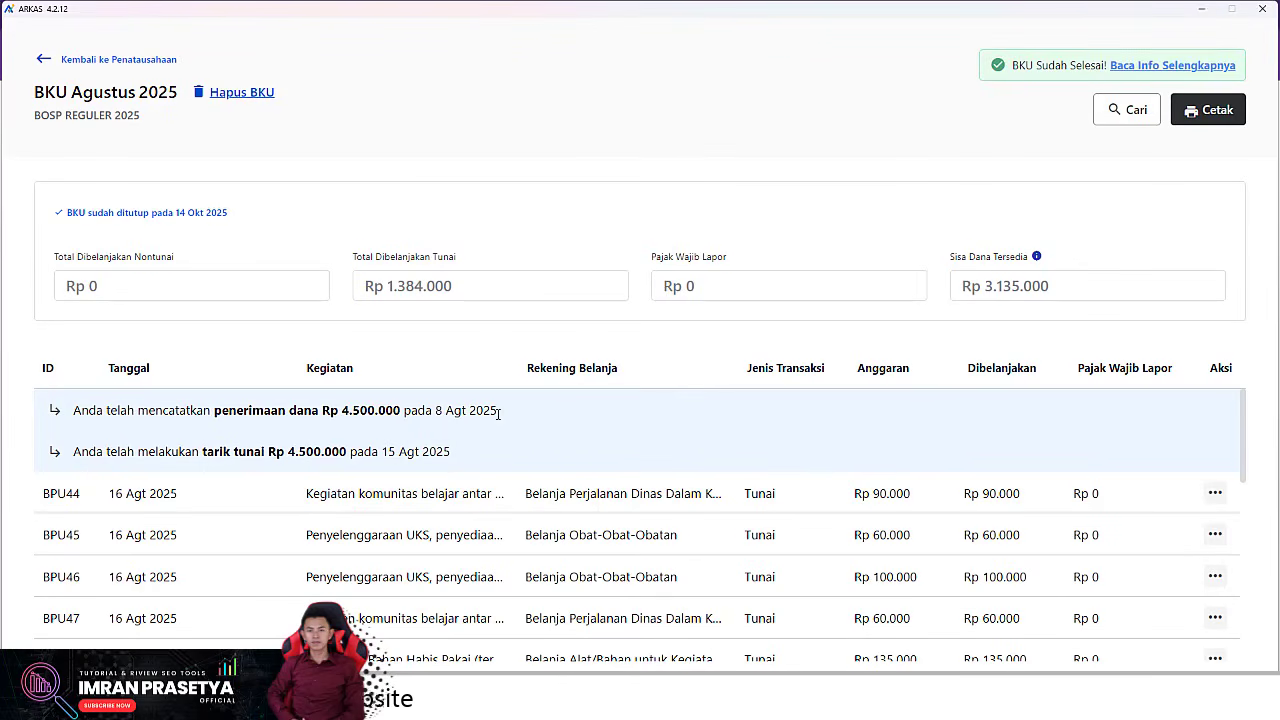
{"action": "left_click_drag", "start_coordinate": [358, 409], "coordinate": [288, 410]}
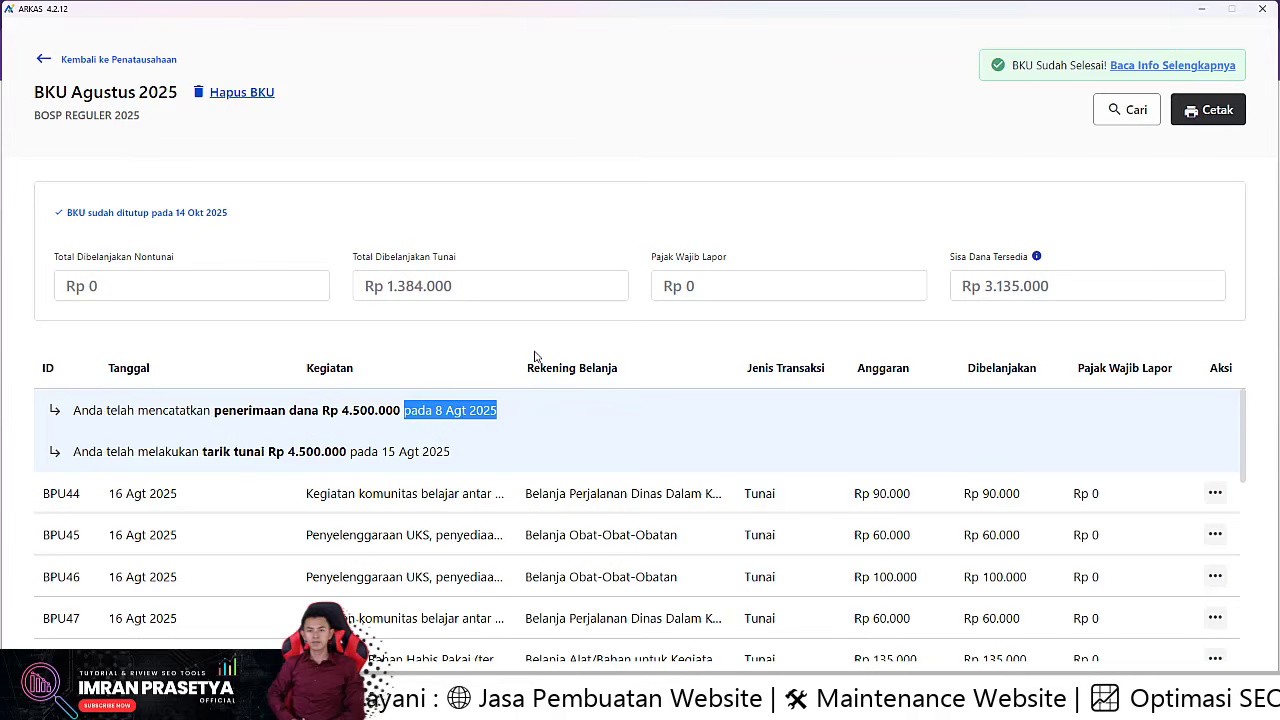
- Open the September 2025 BKU, examine the selectable dates in its Tarik Tunai form and close the form without saving
{"action": "left_click", "coordinate": [42, 62]}
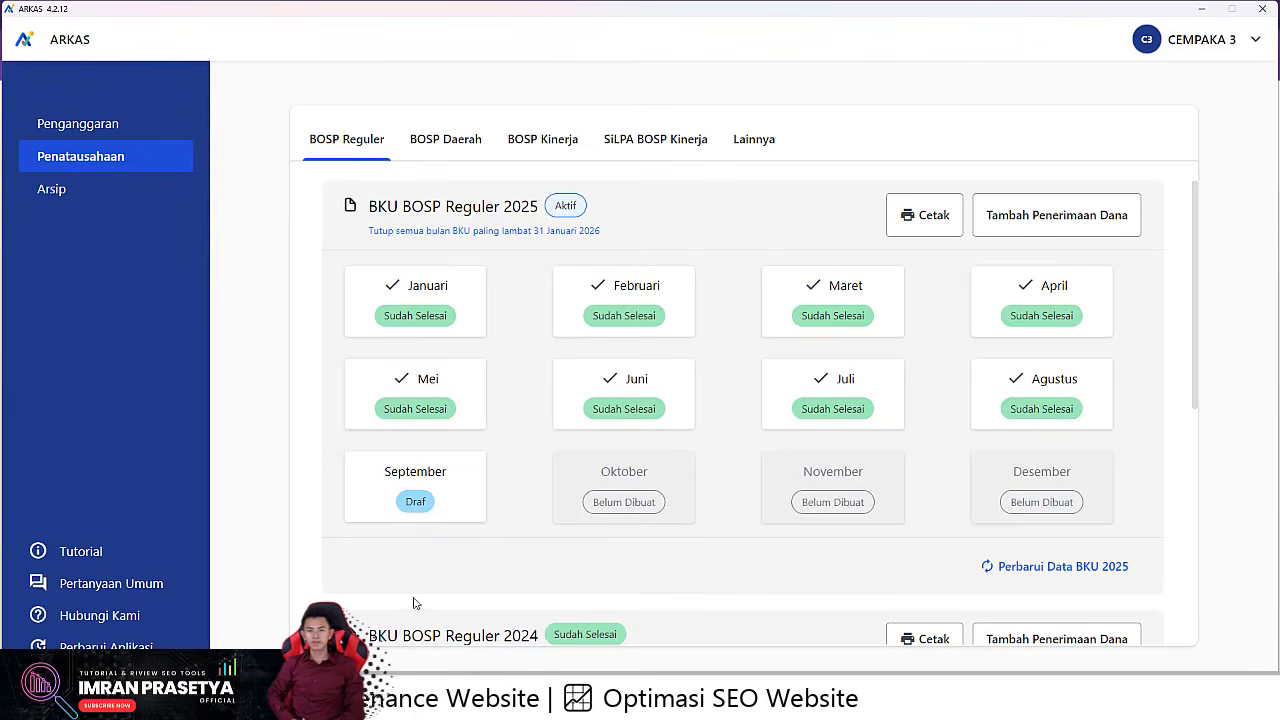
{"action": "left_click", "coordinate": [454, 481]}
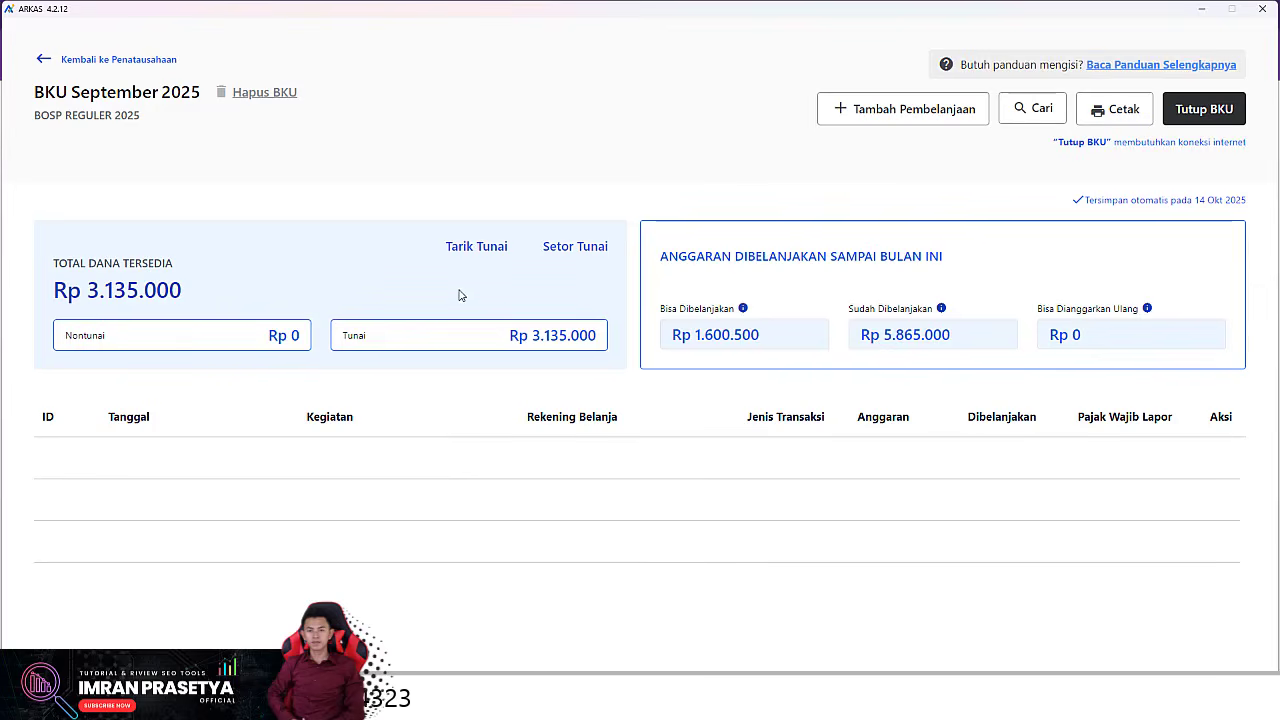
{"action": "left_click", "coordinate": [479, 254]}
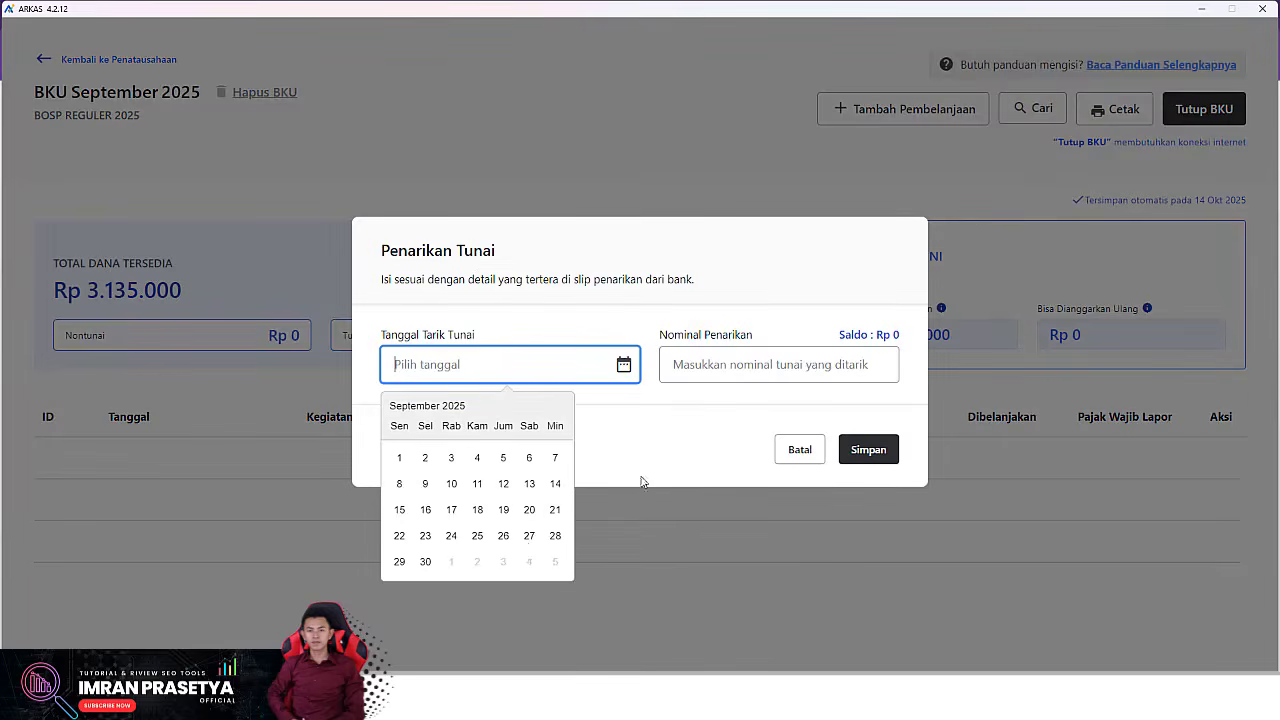
{"action": "left_click", "coordinate": [701, 469]}
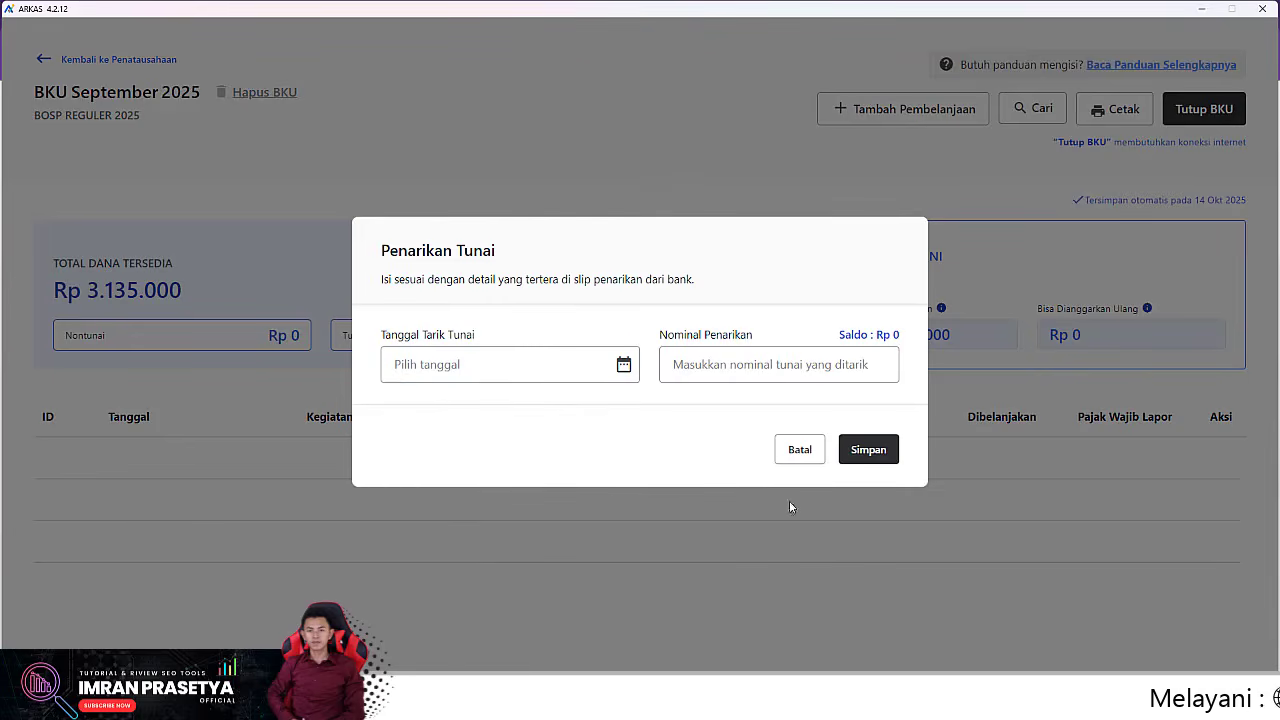
{"action": "left_click", "coordinate": [800, 451]}
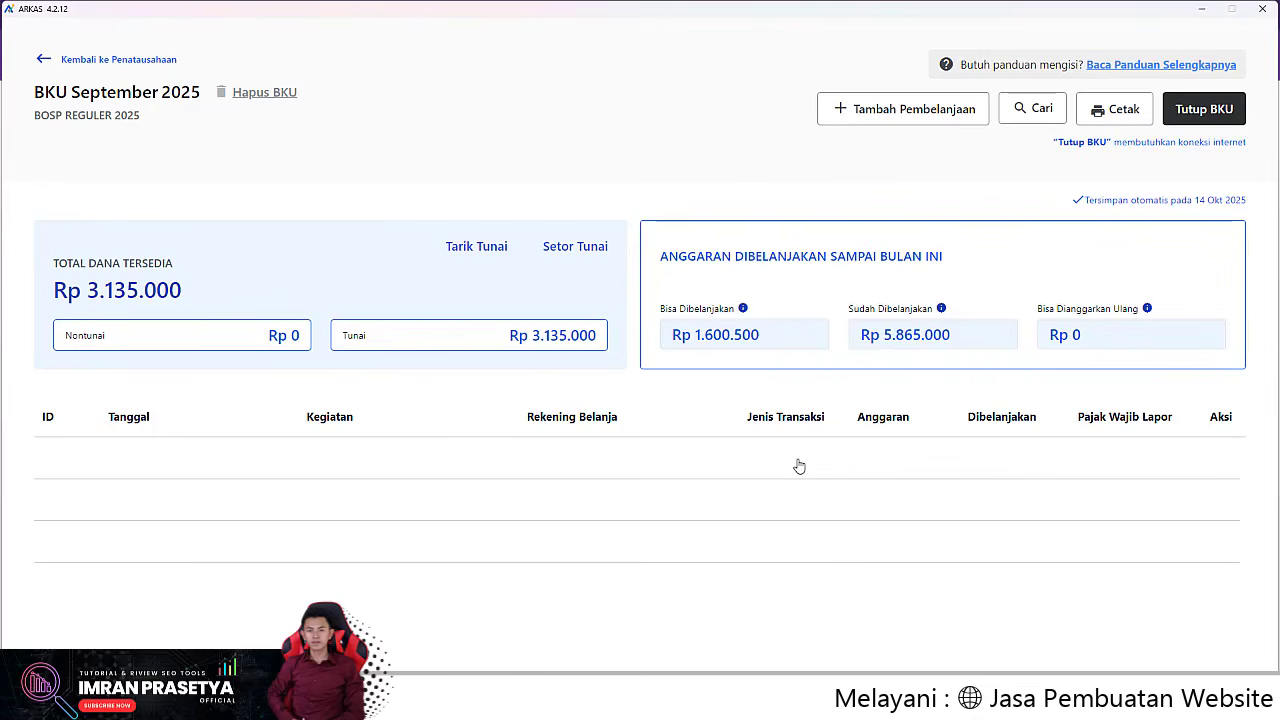
- Try to save a September cash withdrawal dated 4 Sep 2025 without an amount, clear the date, cancel and return to the BKU overview
{"action": "left_click", "coordinate": [458, 250]}
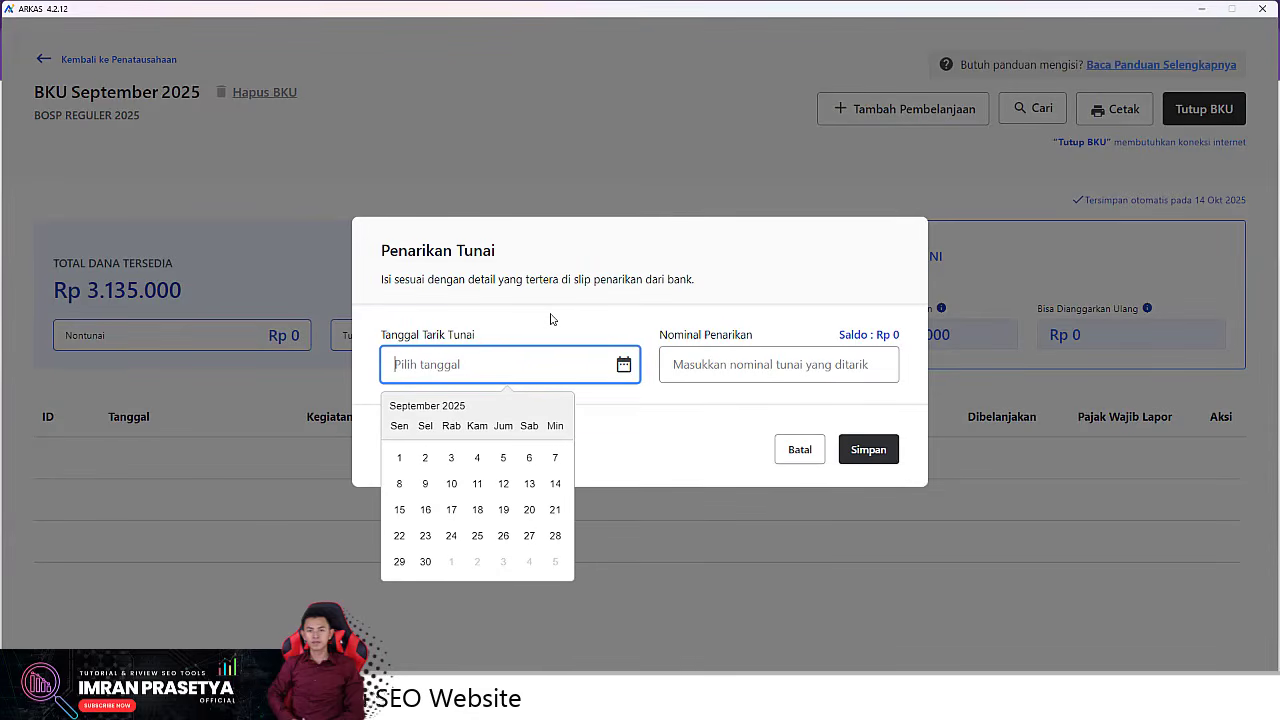
{"action": "left_click", "coordinate": [670, 451]}
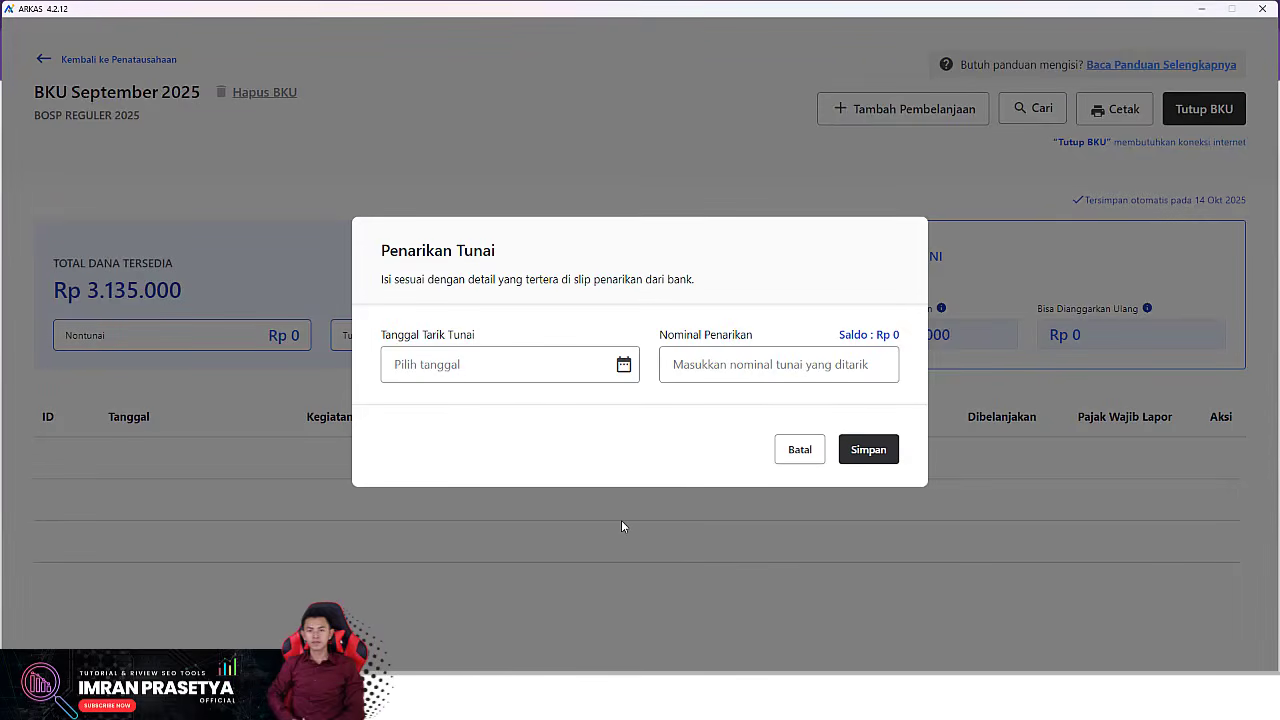
{"action": "left_click", "coordinate": [501, 371]}
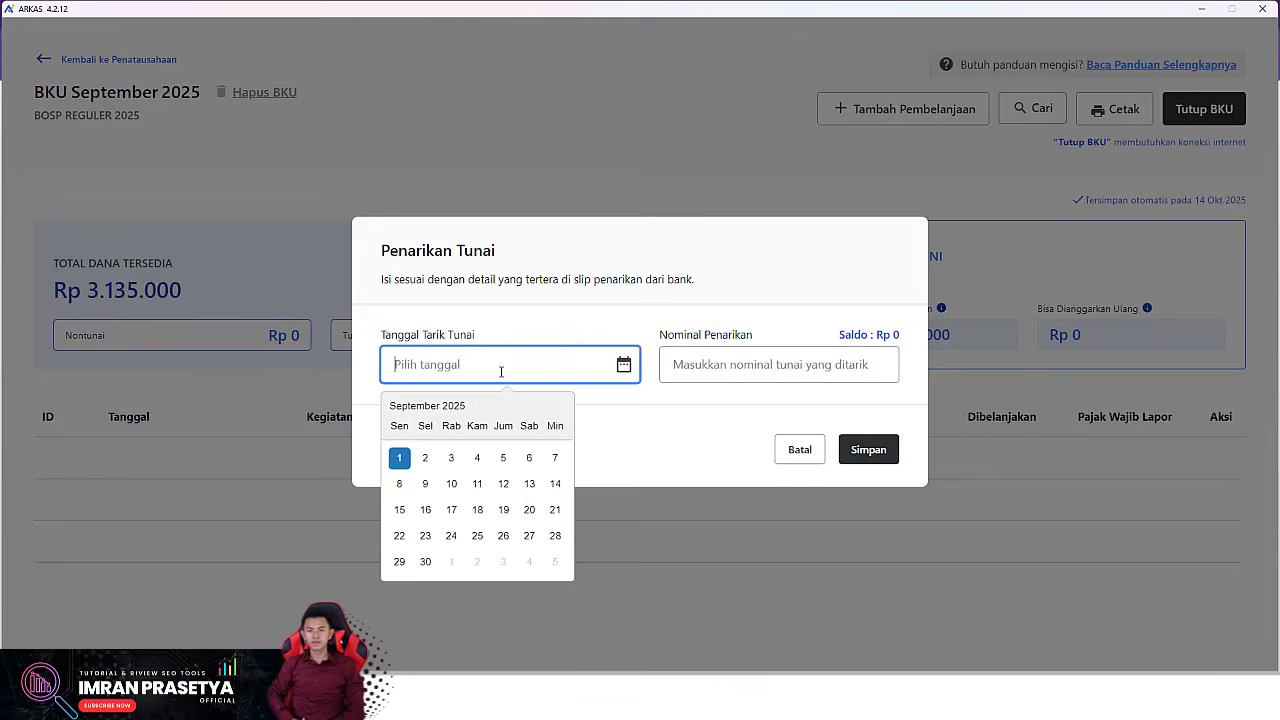
{"action": "left_click", "coordinate": [478, 466]}
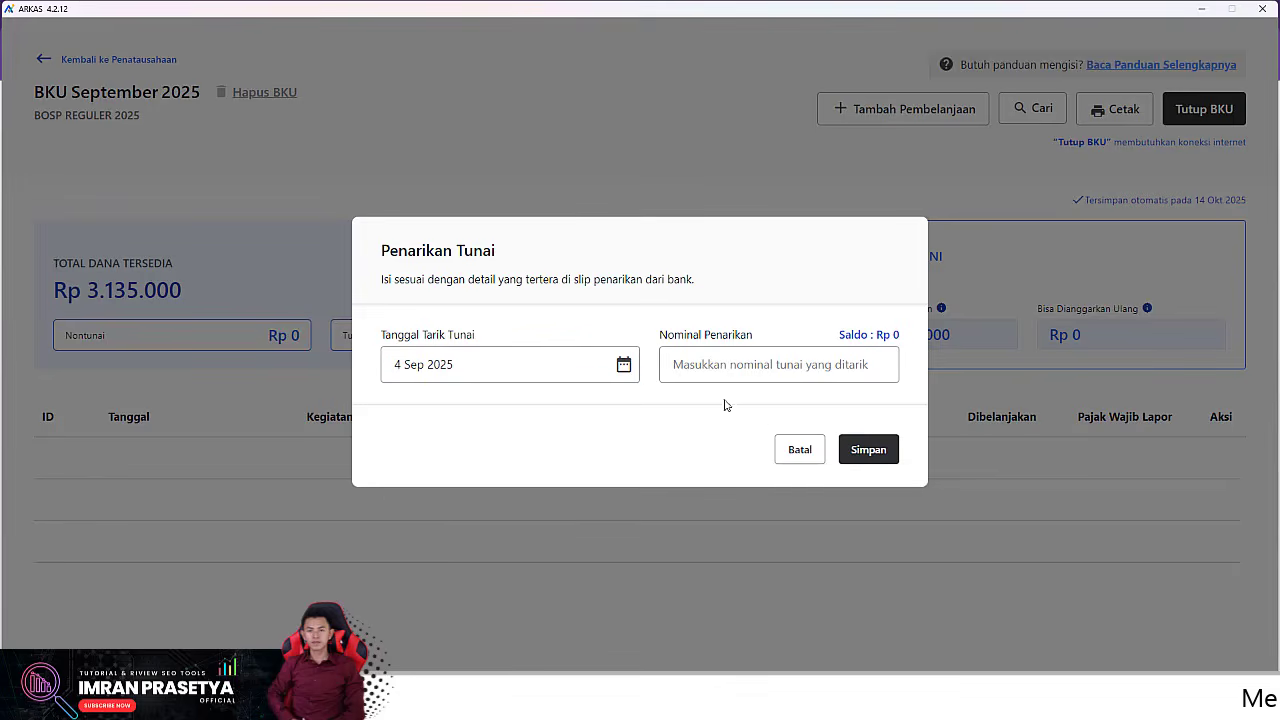
{"action": "left_click", "coordinate": [842, 456]}
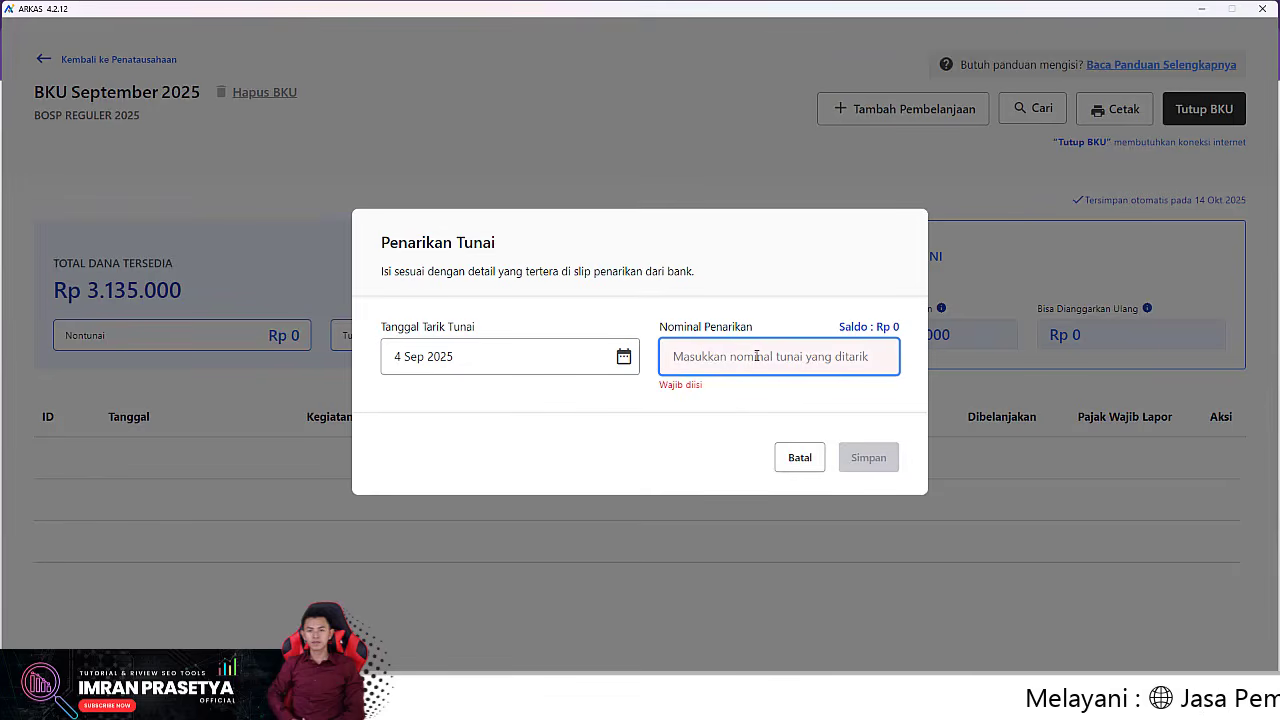
{"action": "left_click", "coordinate": [511, 357]}
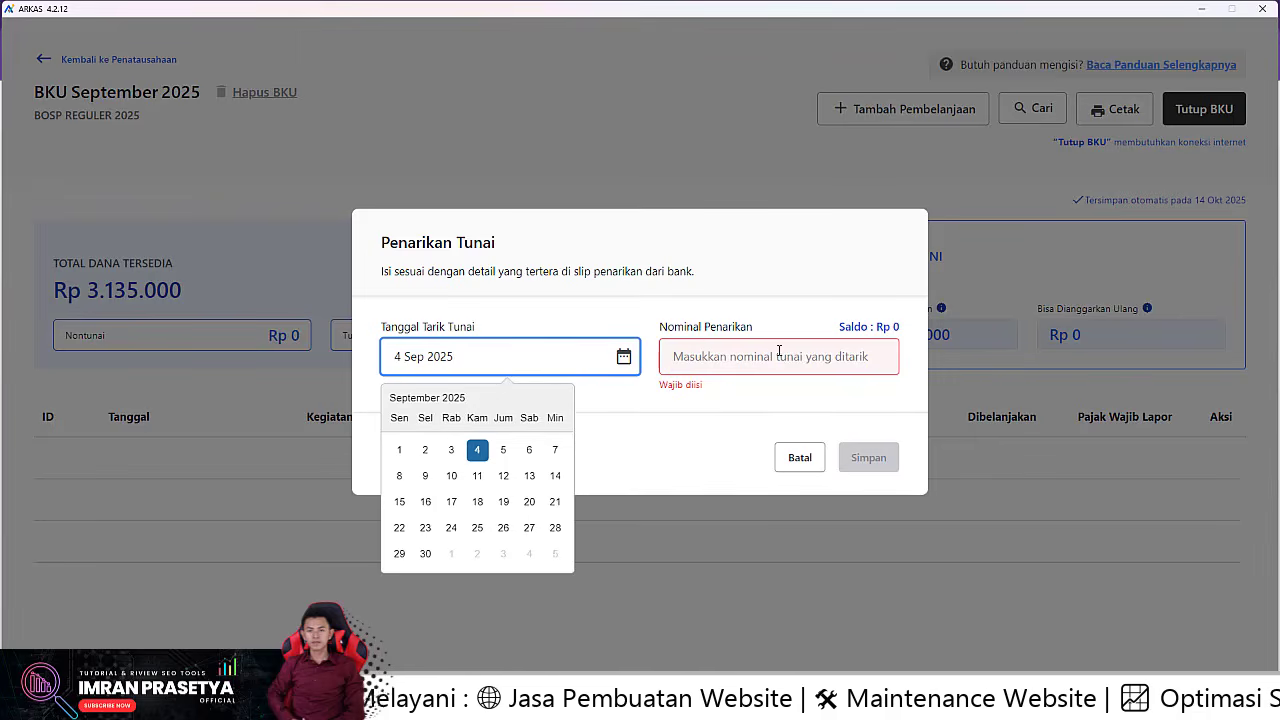
{"action": "triple_click", "coordinate": [444, 368]}
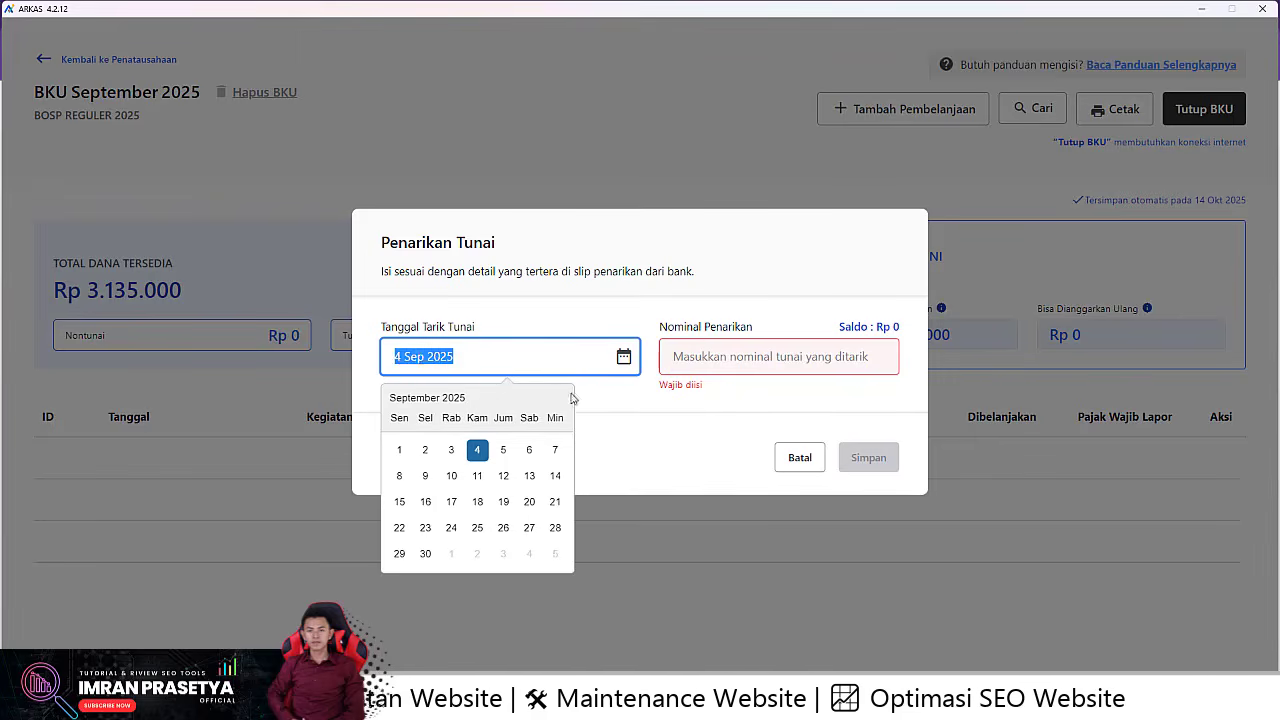
{"action": "key", "text": "BackSpace"}
{"action": "left_click", "coordinate": [799, 466]}
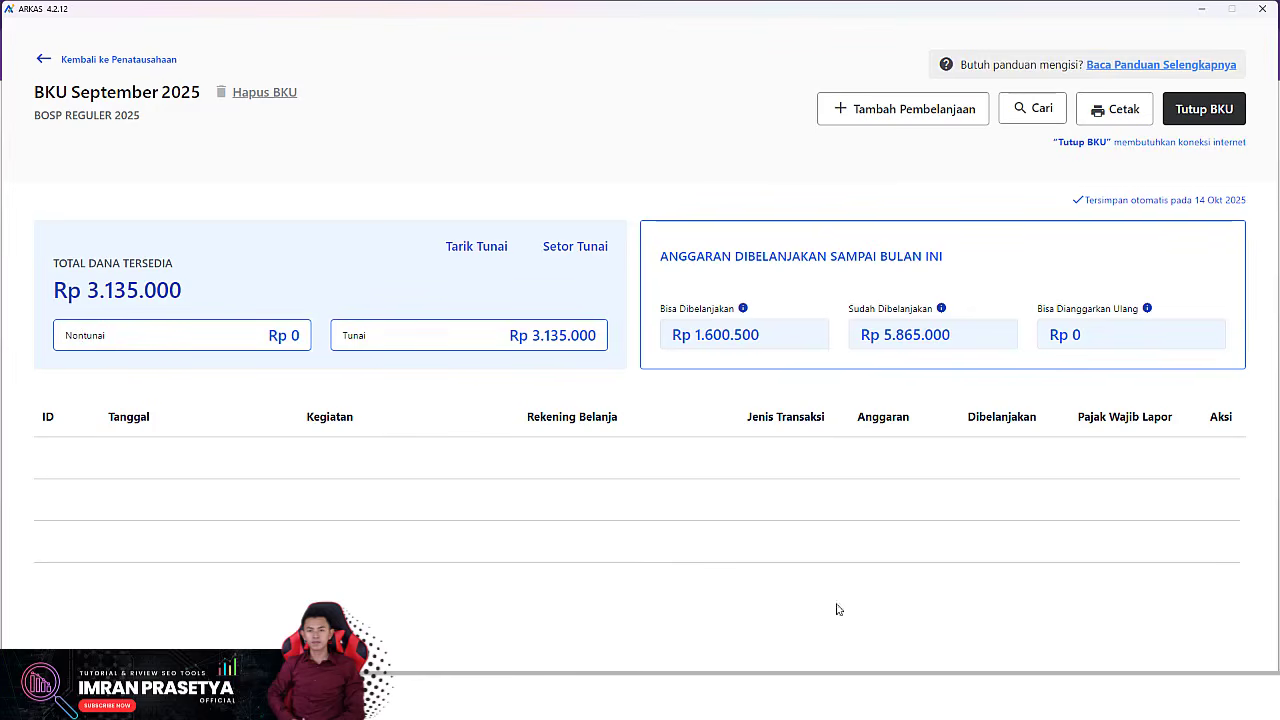
{"action": "mouse_move", "coordinate": [668, 698]}
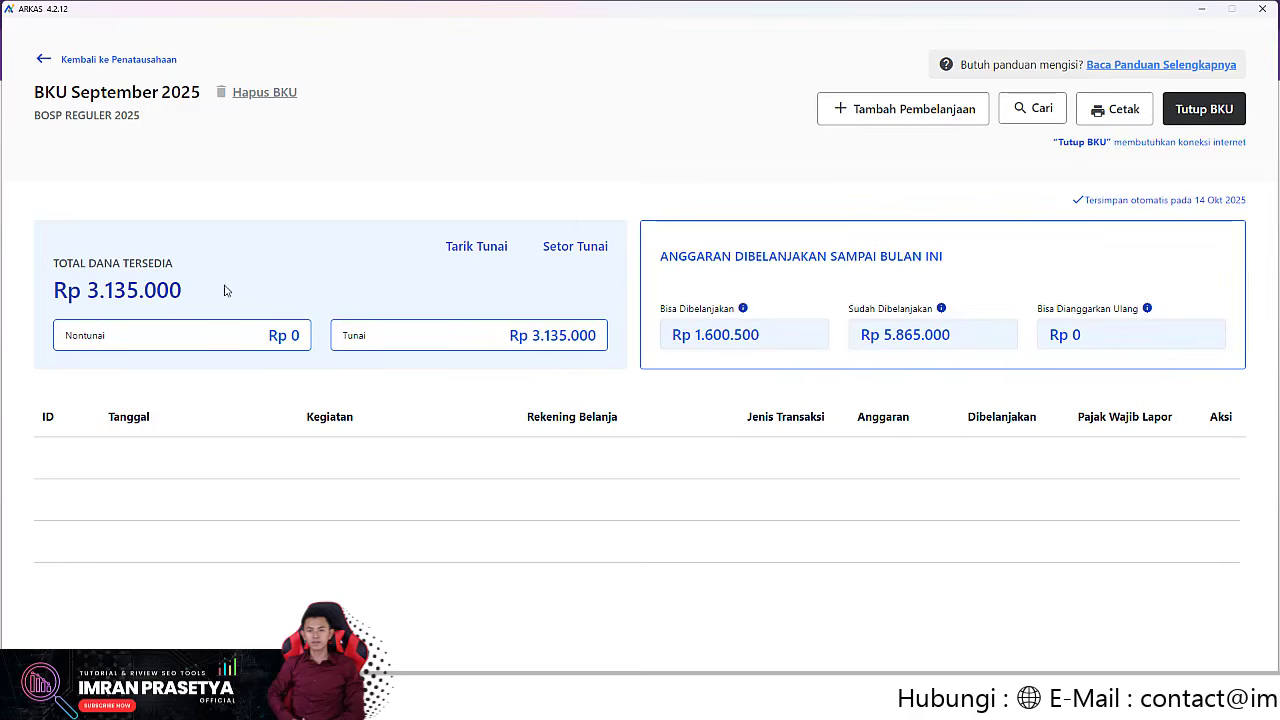
{"action": "left_click", "coordinate": [38, 62]}
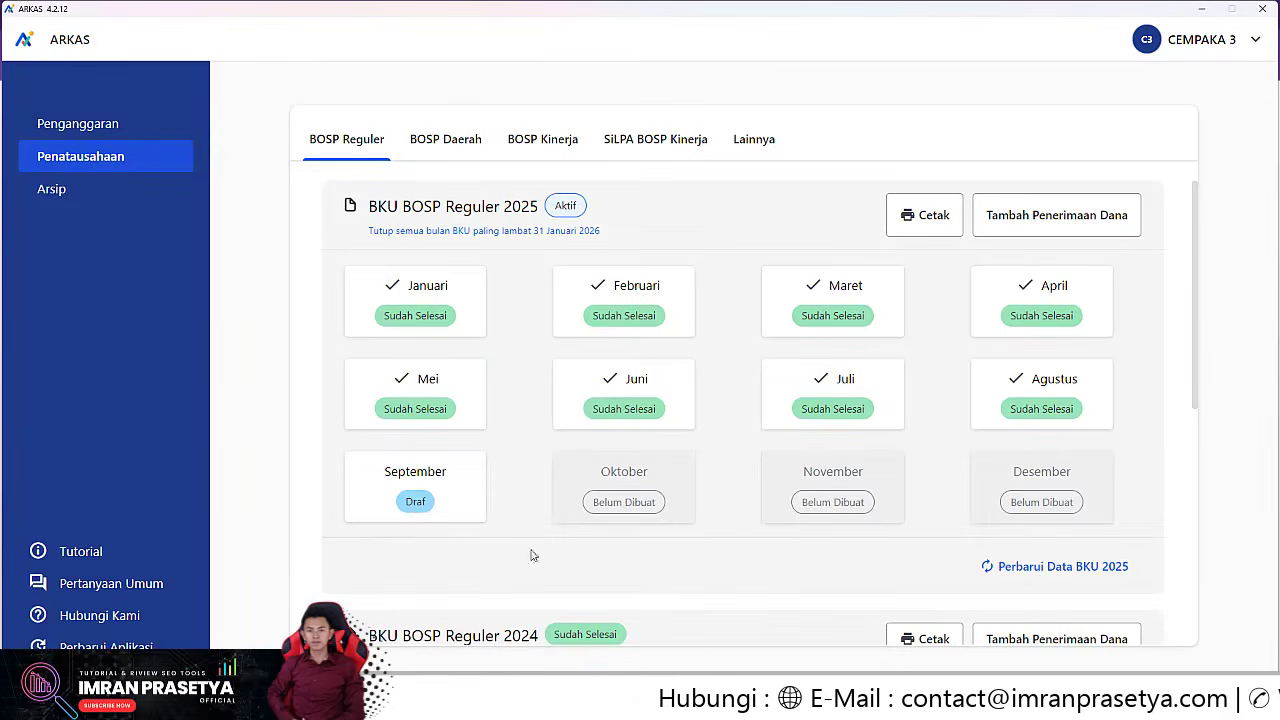